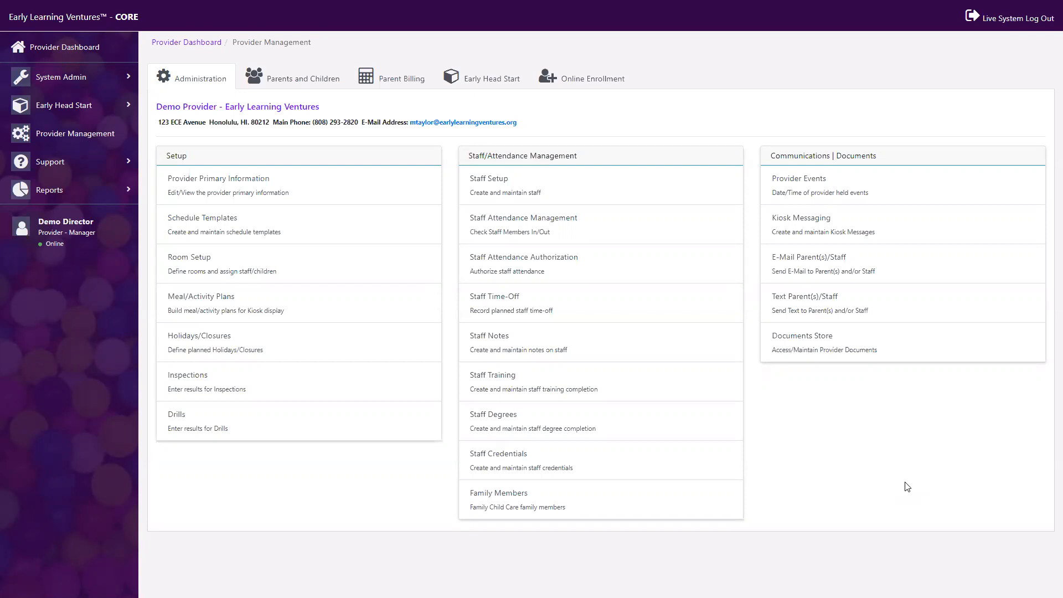
# Step: Open the standard Reporting list and look through the available report titles and their categories
pyautogui.click(53, 193)
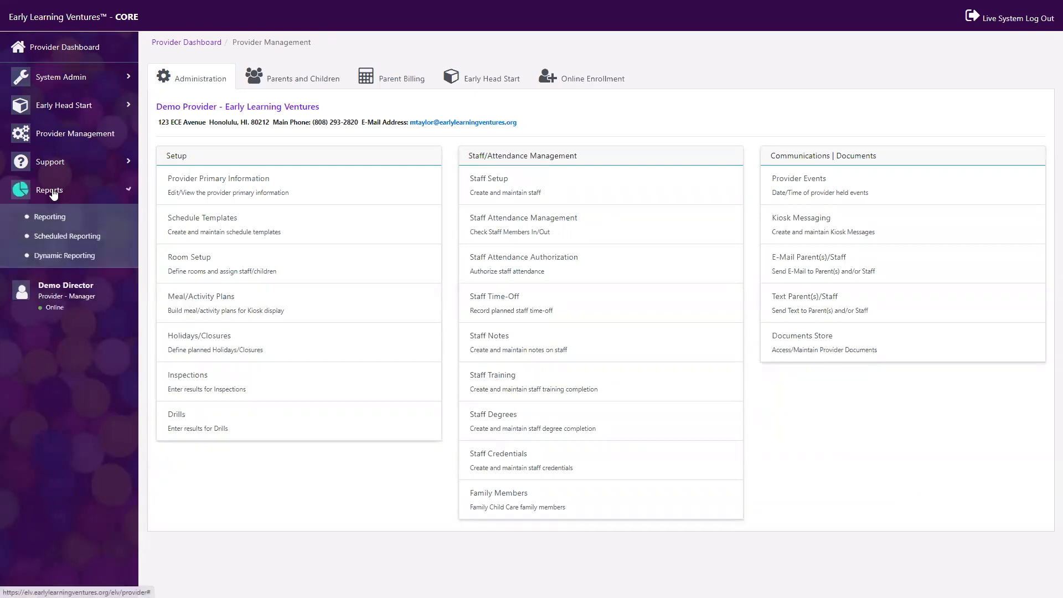
pyautogui.click(50, 220)
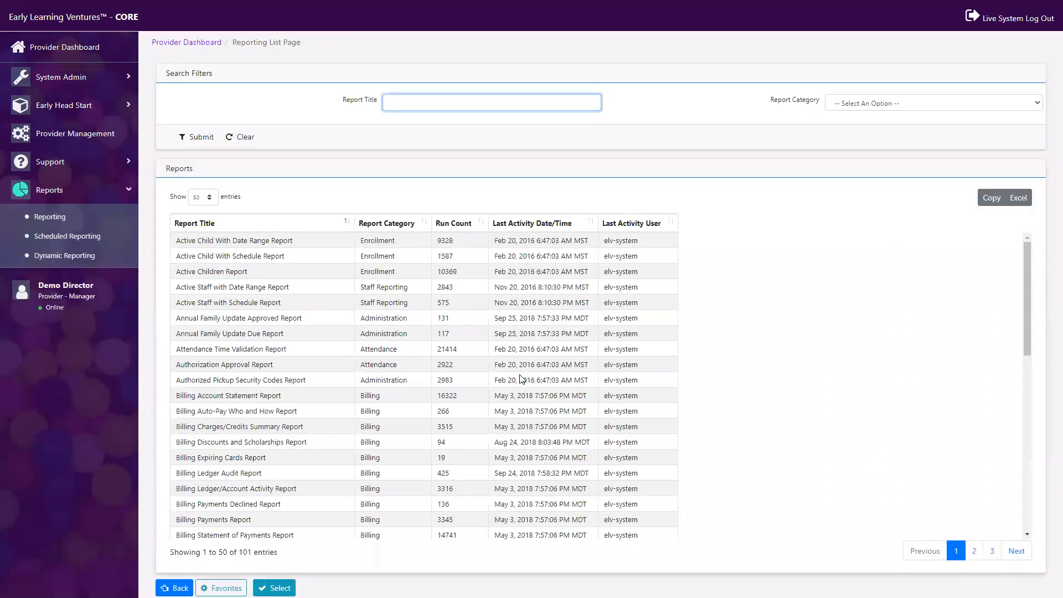
pyautogui.scroll(-5, 800, 463)
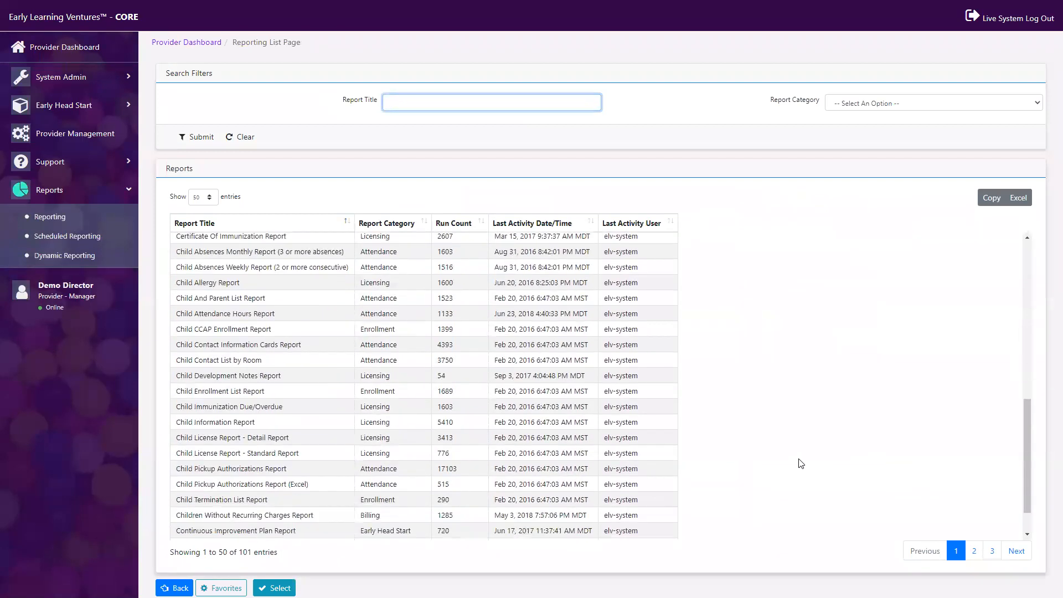
pyautogui.scroll(6, 800, 463)
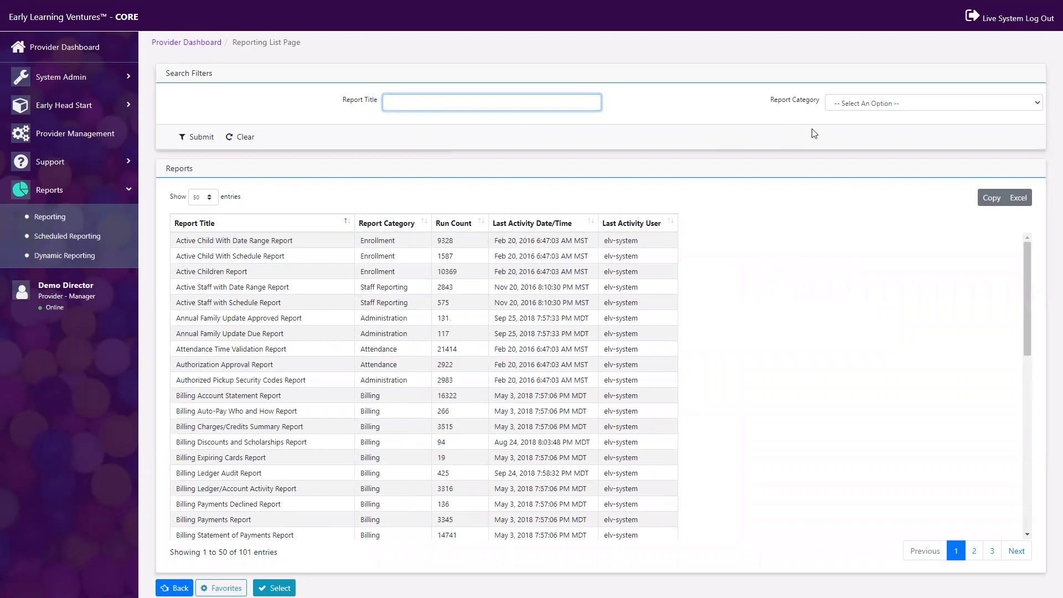
pyautogui.click(872, 103)
pyautogui.click(733, 143)
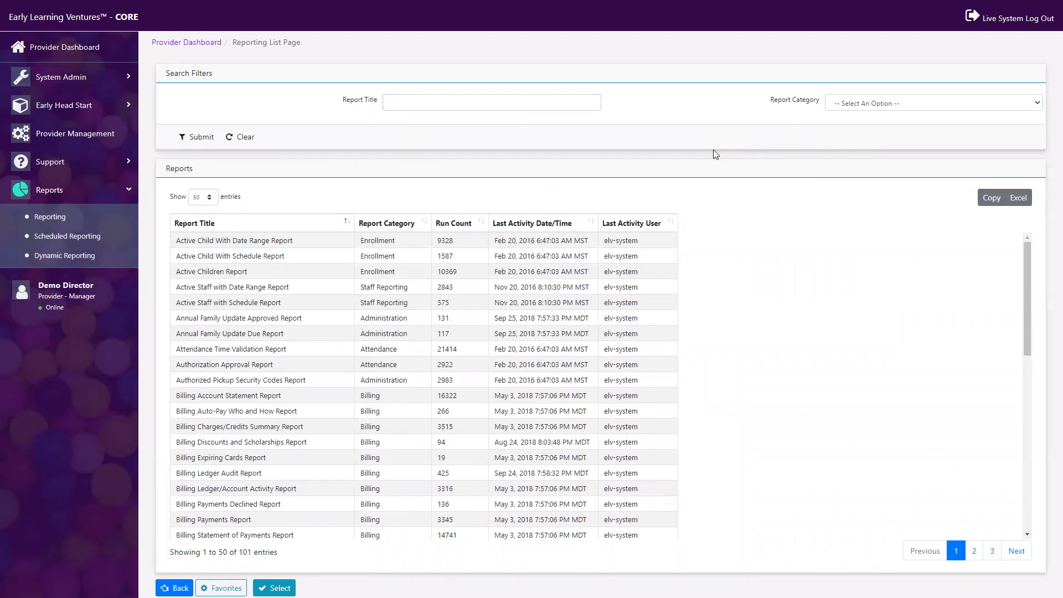
pyautogui.click(199, 138)
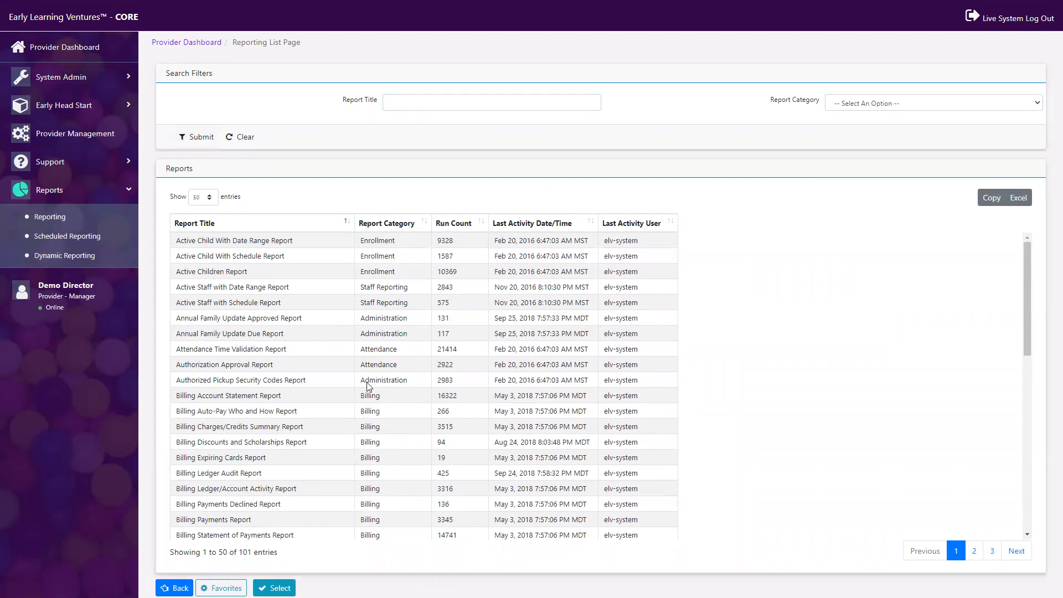
pyautogui.scroll(-1, 372, 376)
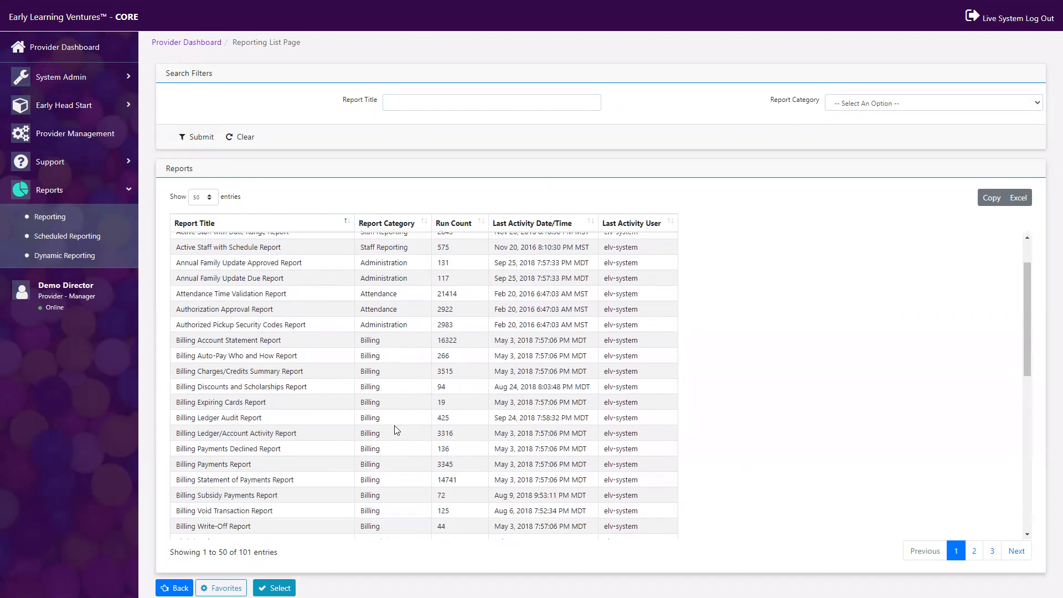
pyautogui.scroll(1, 395, 430)
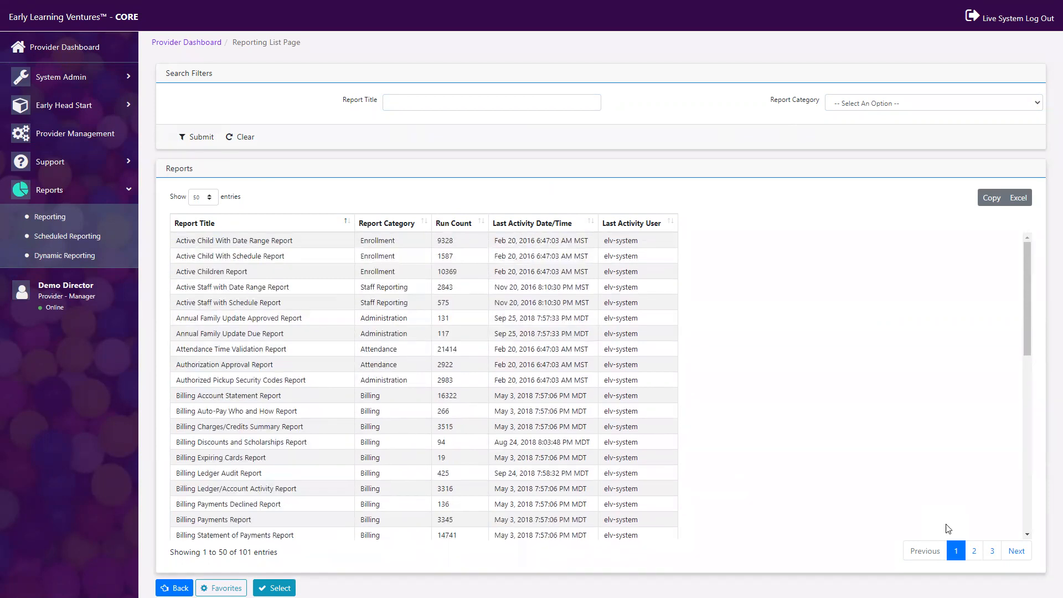
pyautogui.scroll(-6, 609, 409)
pyautogui.scroll(6, 594, 415)
# Step: Start a new scheduled report for Child Immunization Due/Overdue with Adobe PDF as the output format
pyautogui.click(76, 240)
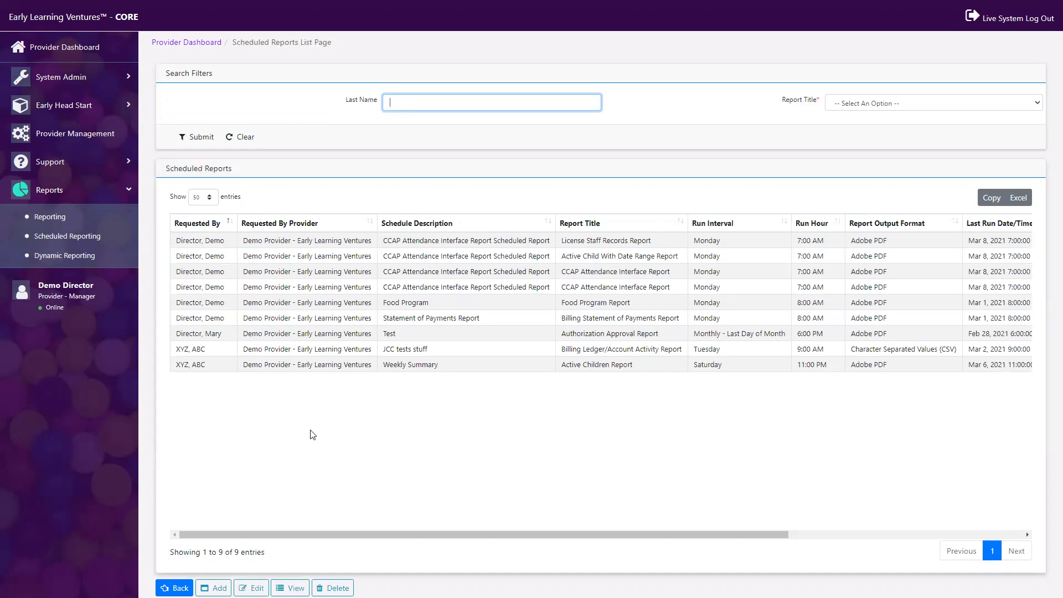
pyautogui.click(215, 588)
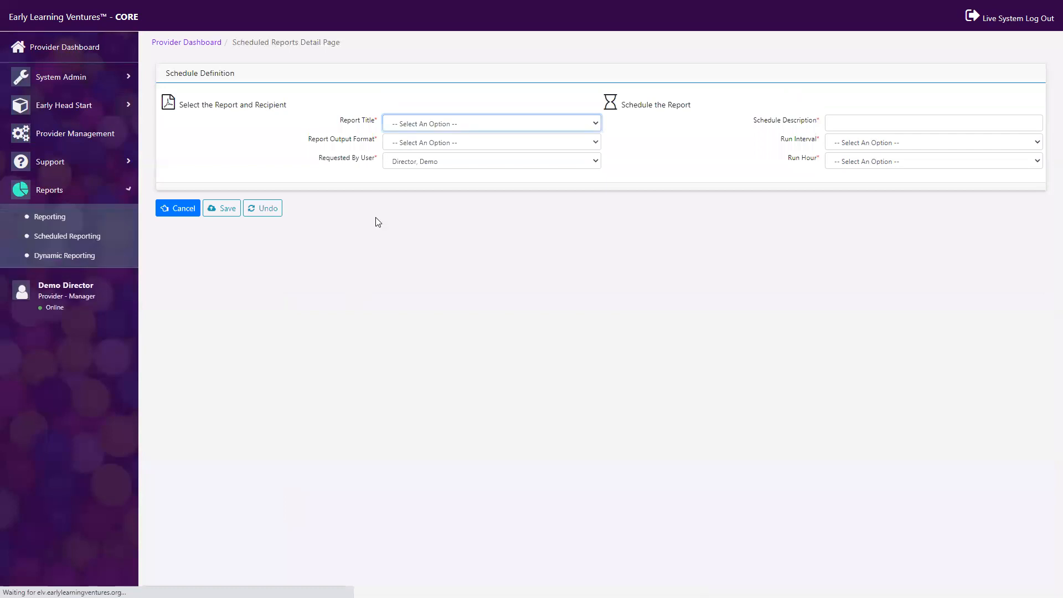
pyautogui.click(422, 126)
pyautogui.scroll(-3, 544, 286)
pyautogui.scroll(-2, 545, 287)
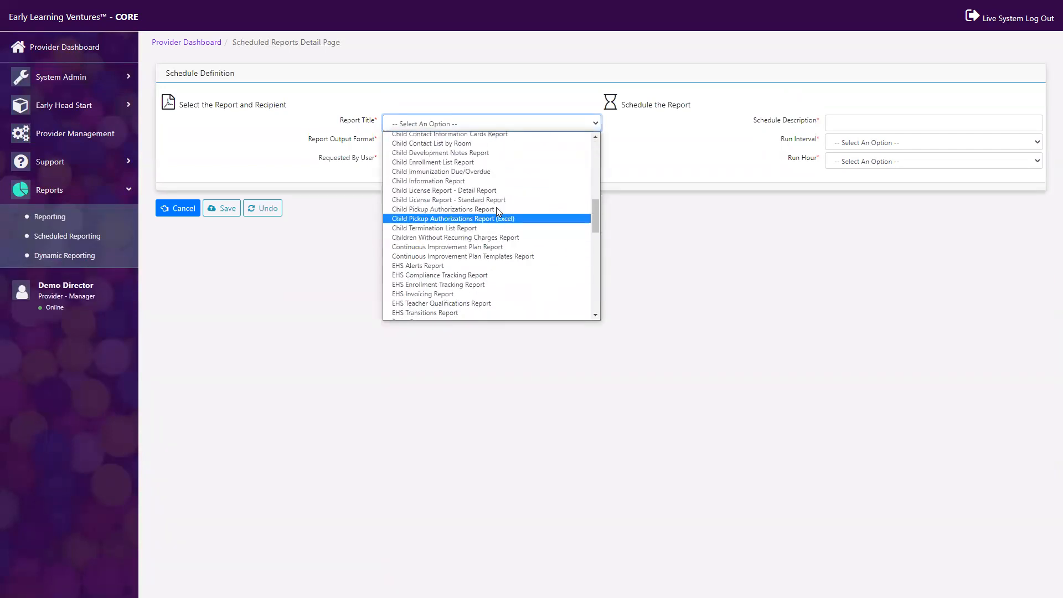
pyautogui.click(496, 173)
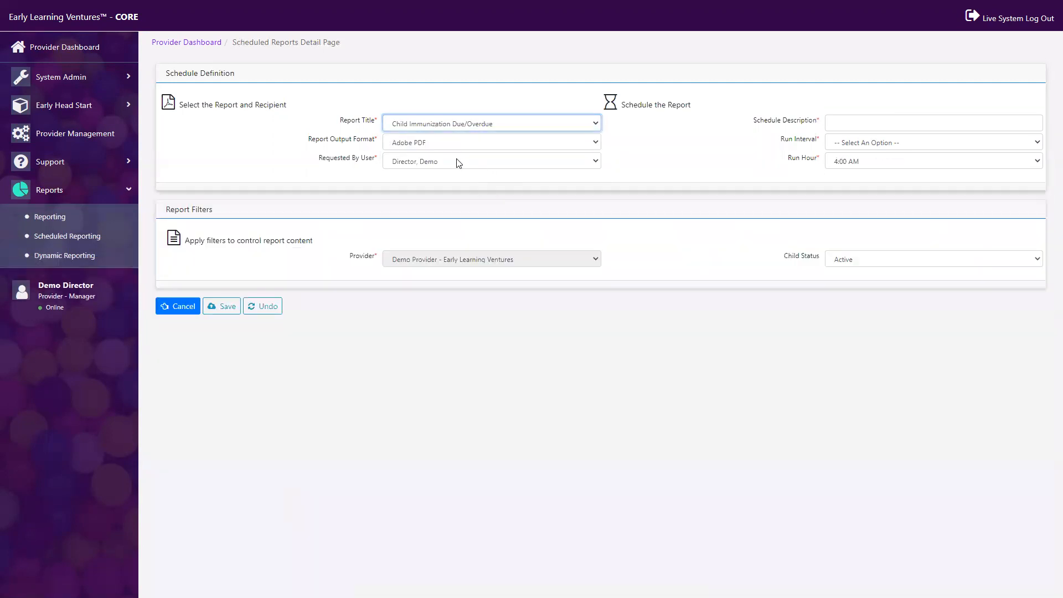
pyautogui.click(402, 145)
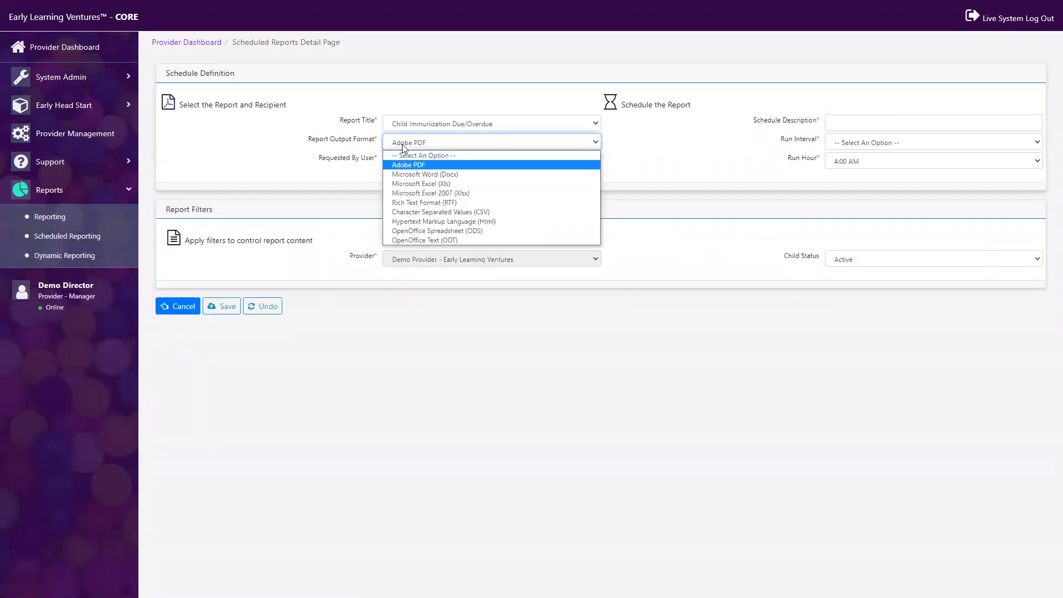
pyautogui.click(430, 169)
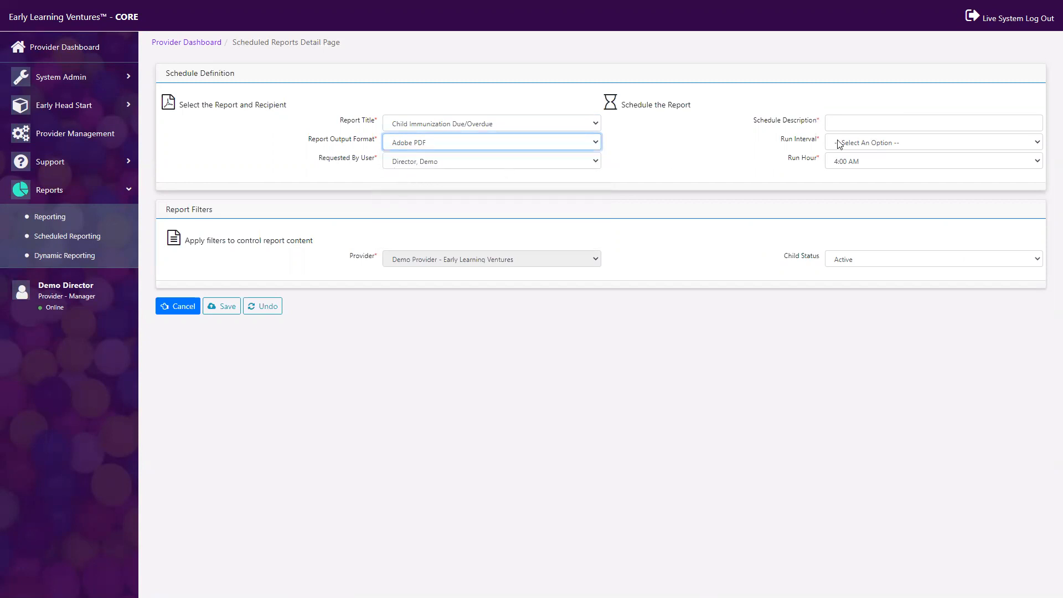
# Step: Describe the schedule as "Immunizations Due/Overdue" and run it Monthly - First Day of Month at 8:00 AM
pyautogui.click(853, 124)
pyautogui.click(855, 146)
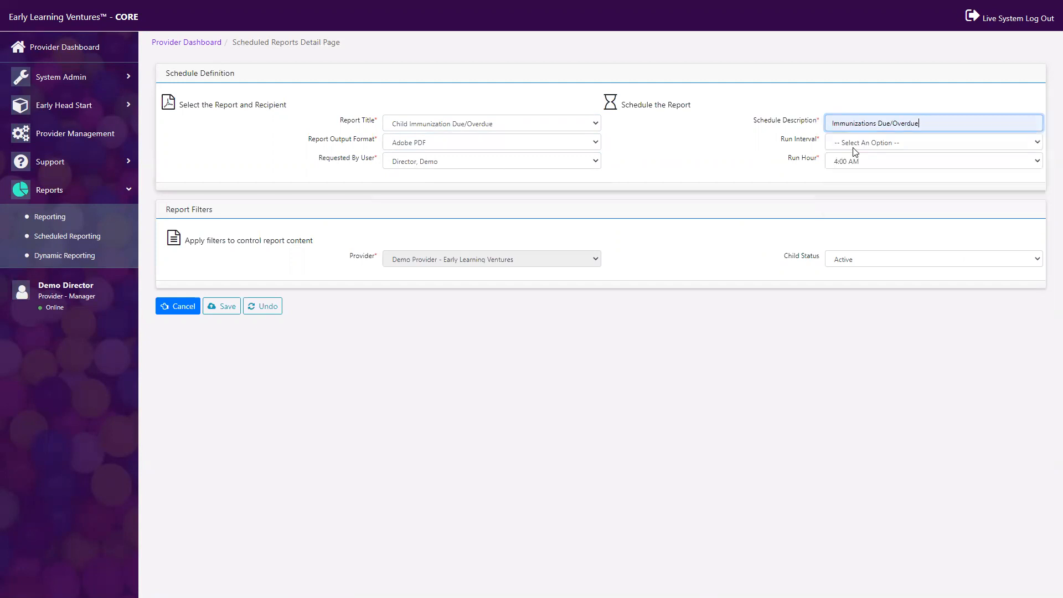
pyautogui.click(865, 144)
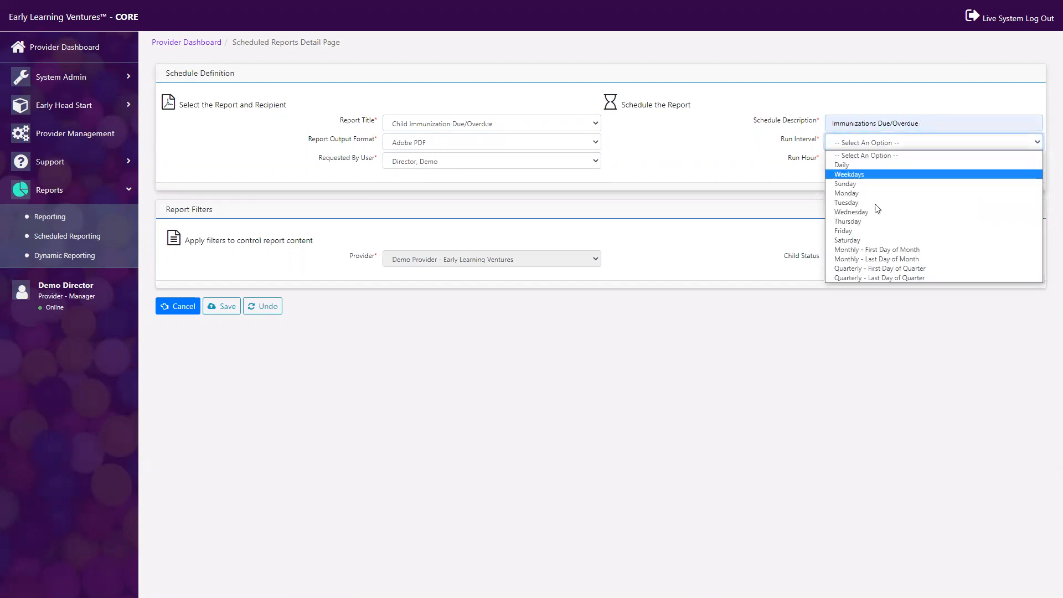
pyautogui.click(882, 250)
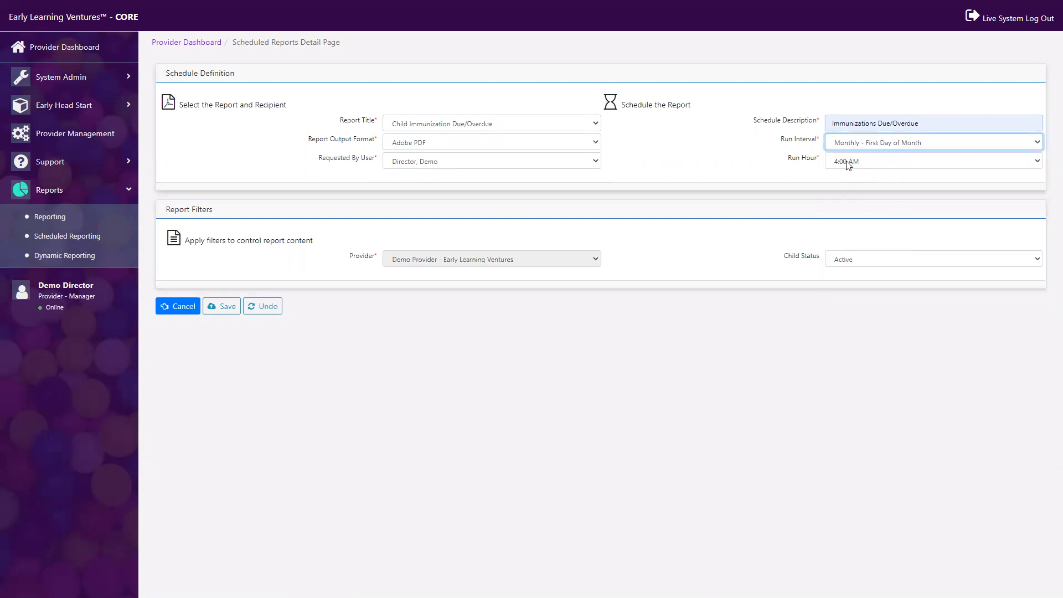
pyautogui.click(845, 161)
pyautogui.click(886, 261)
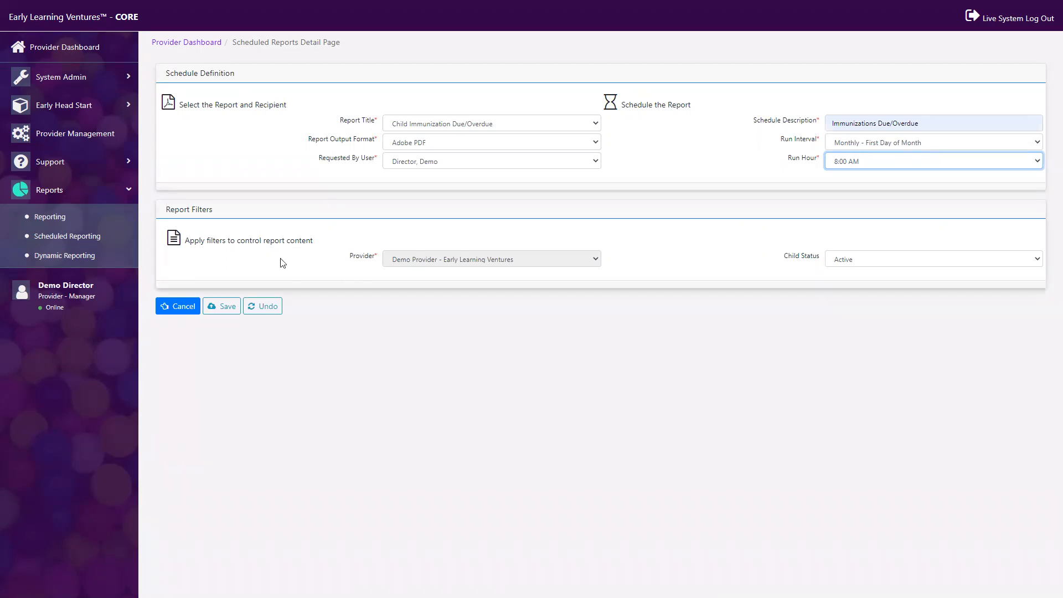
# Step: Leave the schedule unsaved and start a new dynamic report titled "Attendance" with topic Child and sub-topic Attendance
pyautogui.click(72, 256)
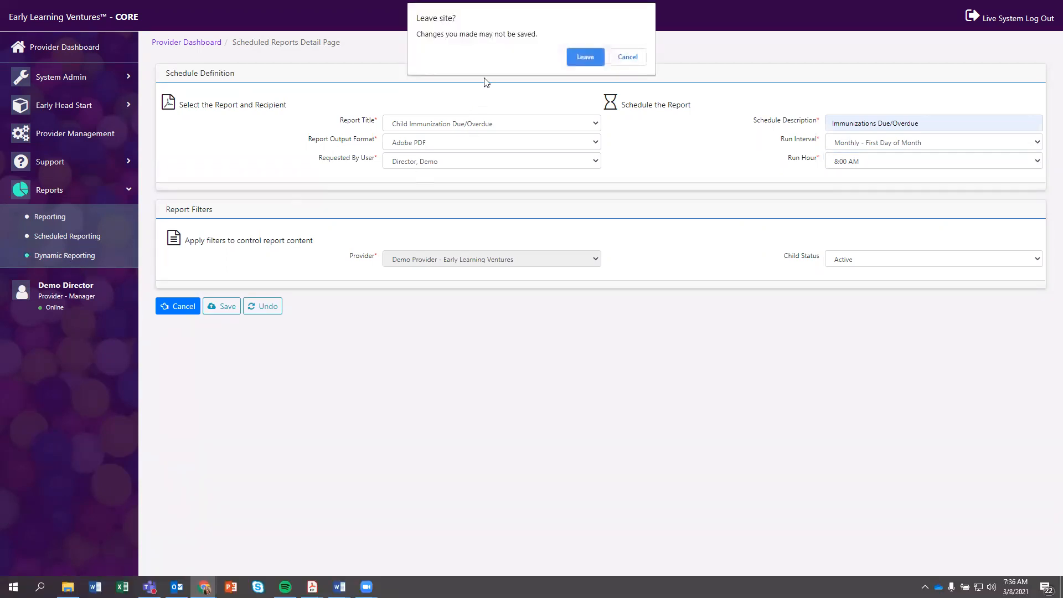
pyautogui.click(591, 57)
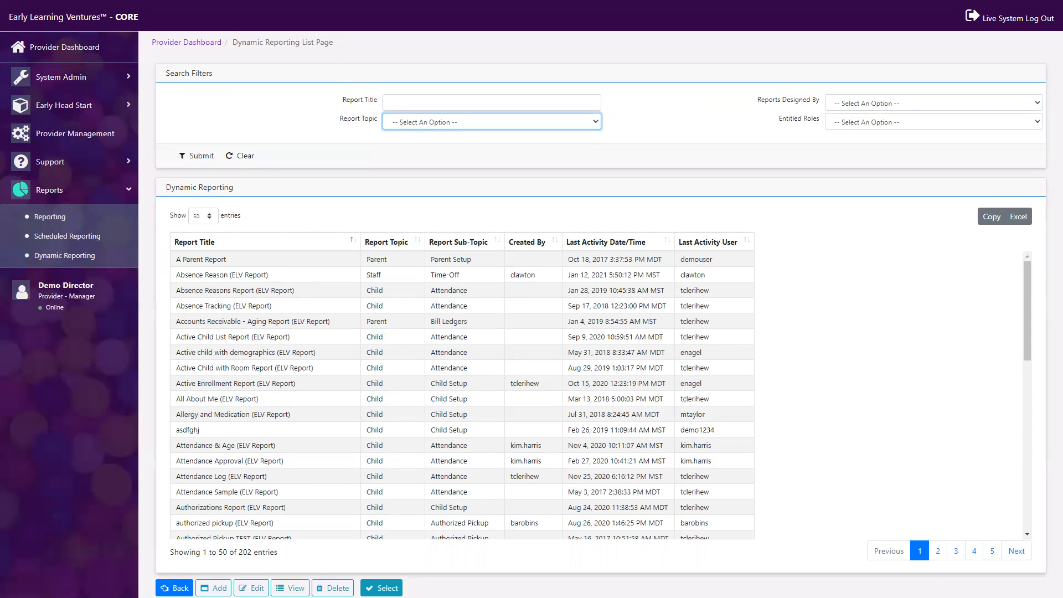
pyautogui.click(215, 589)
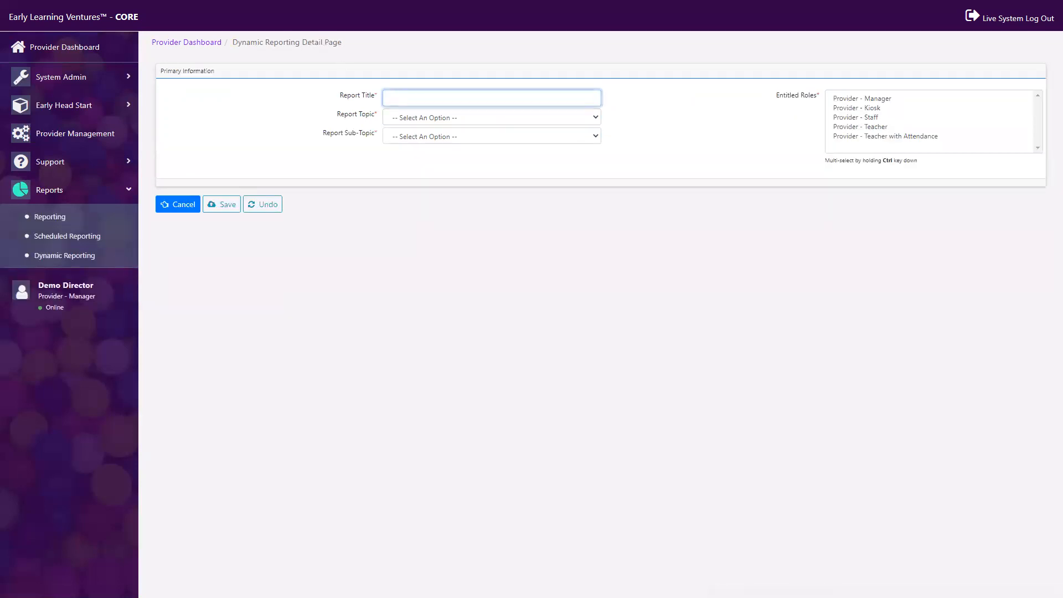
pyautogui.write('ance')
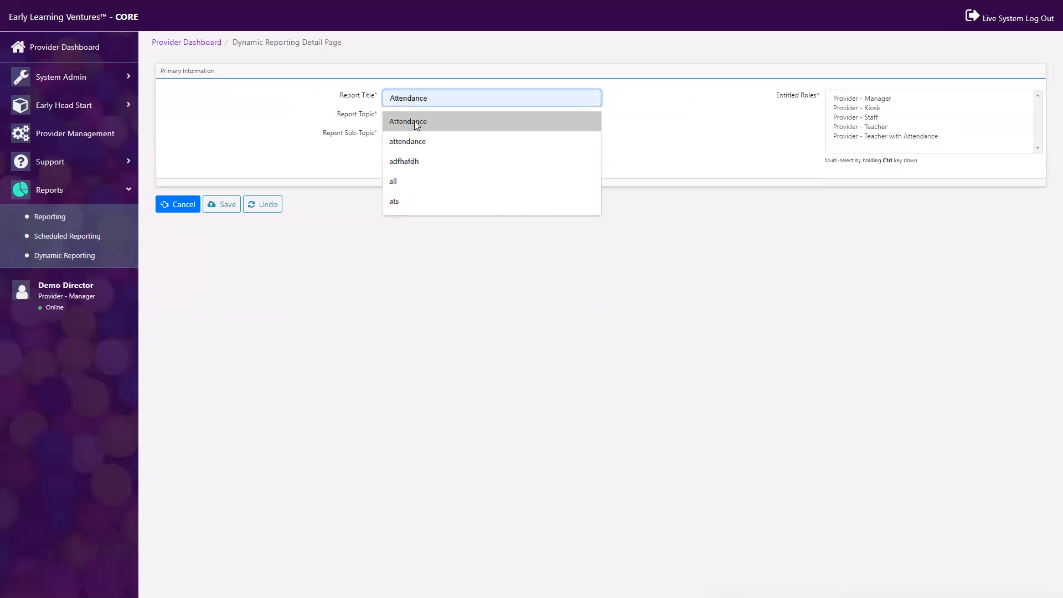
pyautogui.click(417, 123)
pyautogui.click(416, 119)
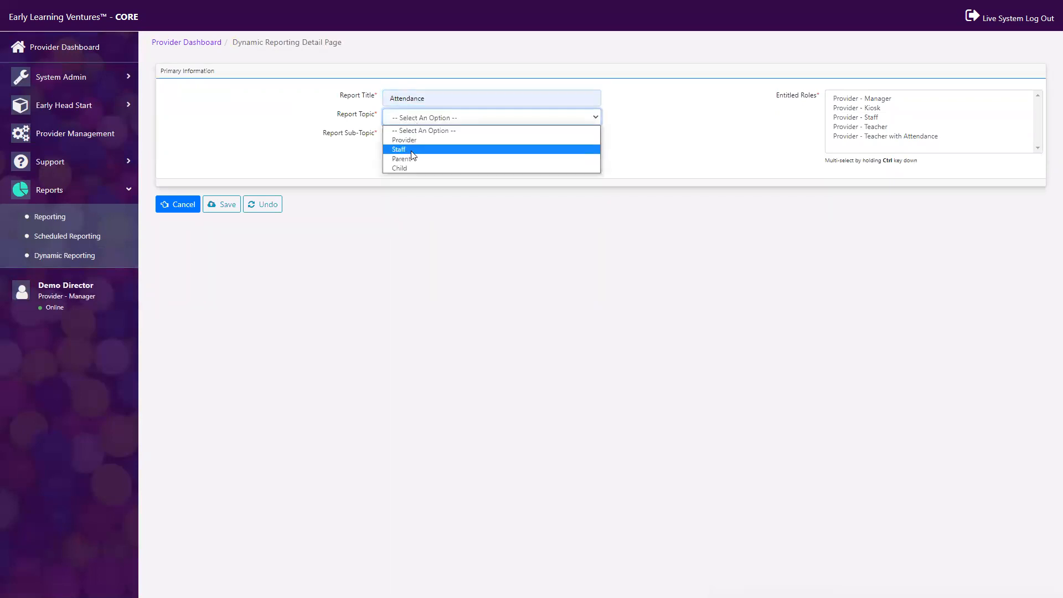
pyautogui.click(407, 166)
pyautogui.click(421, 136)
pyautogui.click(419, 160)
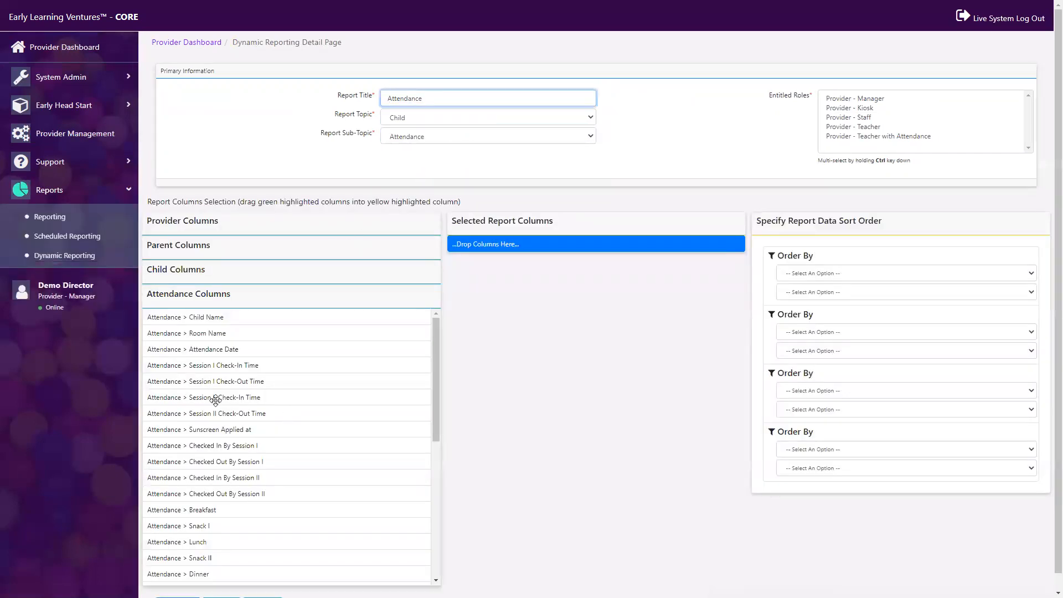
# Step: Add the child columns Child Full Name, Child Last Name, Date of Birth, Child Age and Start Date to the selected report columns
pyautogui.click(180, 274)
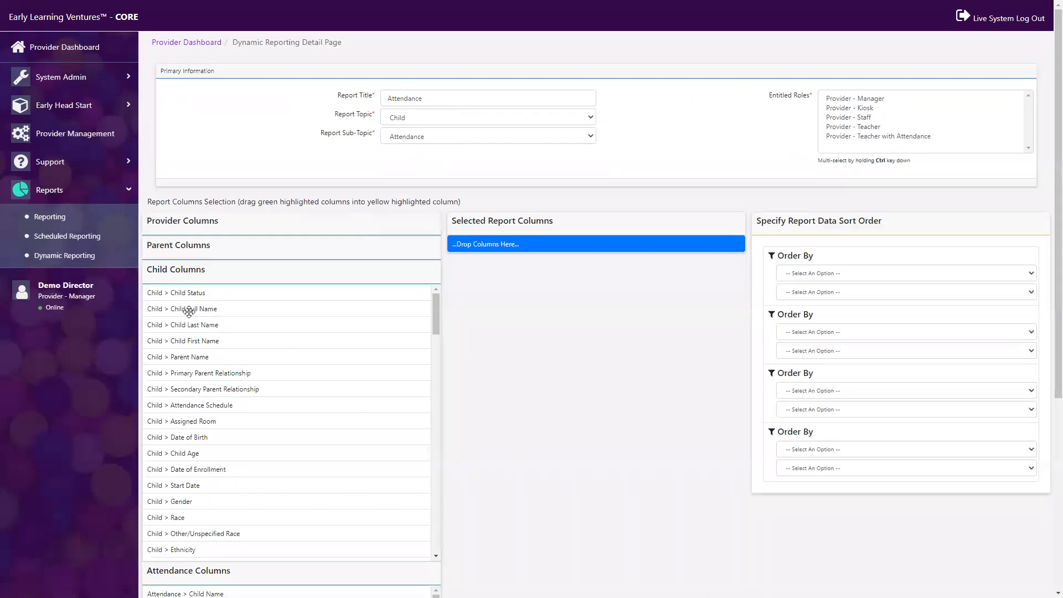
pyautogui.moveTo(192, 309); pyautogui.dragTo(530, 243)
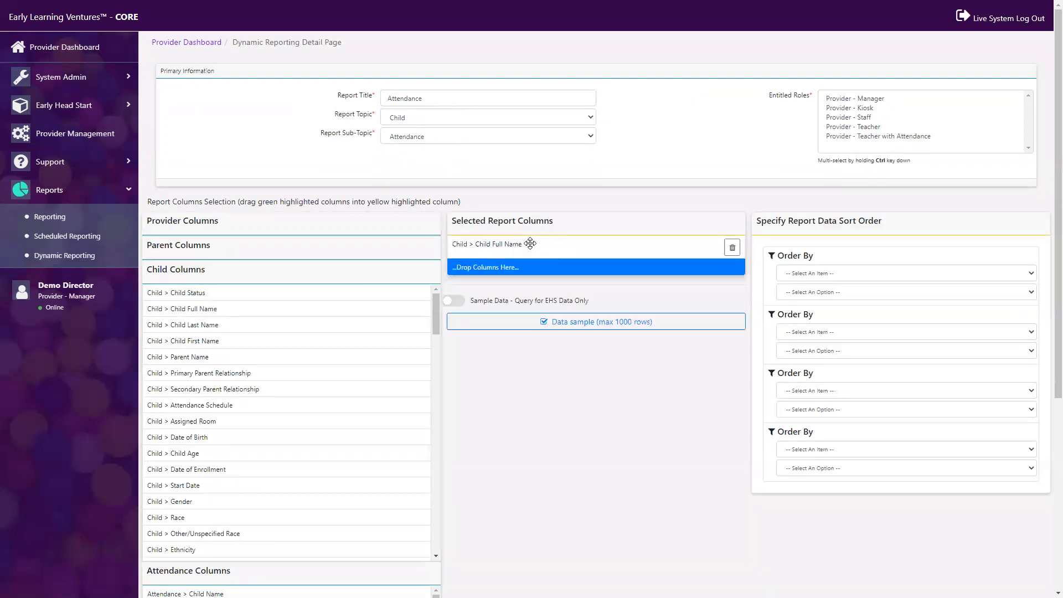
pyautogui.moveTo(197, 330); pyautogui.dragTo(540, 268)
pyautogui.scroll(-1, 316, 391)
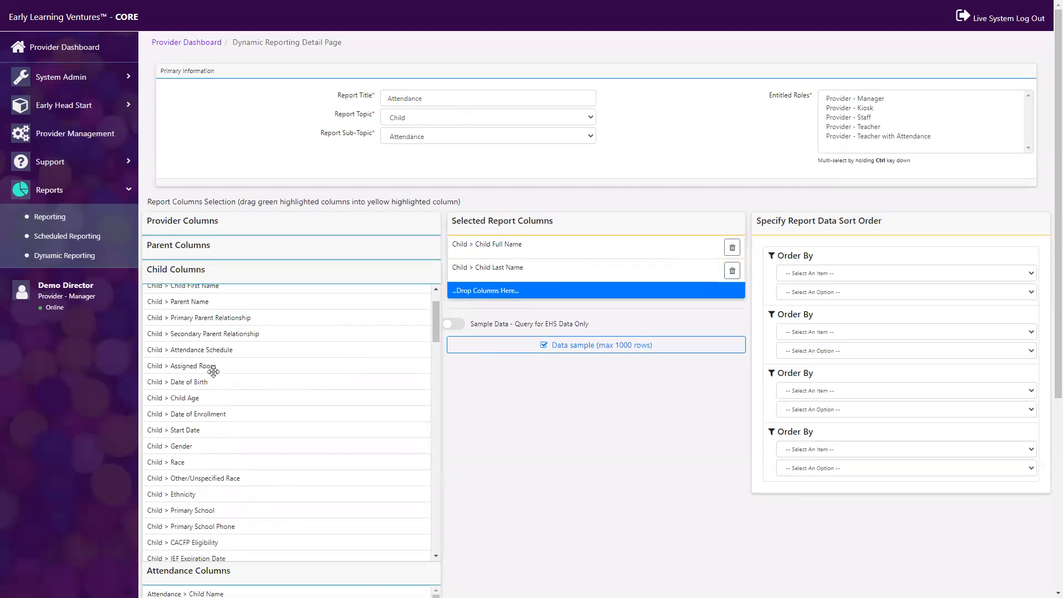
pyautogui.moveTo(206, 382); pyautogui.dragTo(501, 282)
pyautogui.moveTo(191, 397); pyautogui.dragTo(501, 313)
pyautogui.moveTo(187, 434); pyautogui.dragTo(593, 320)
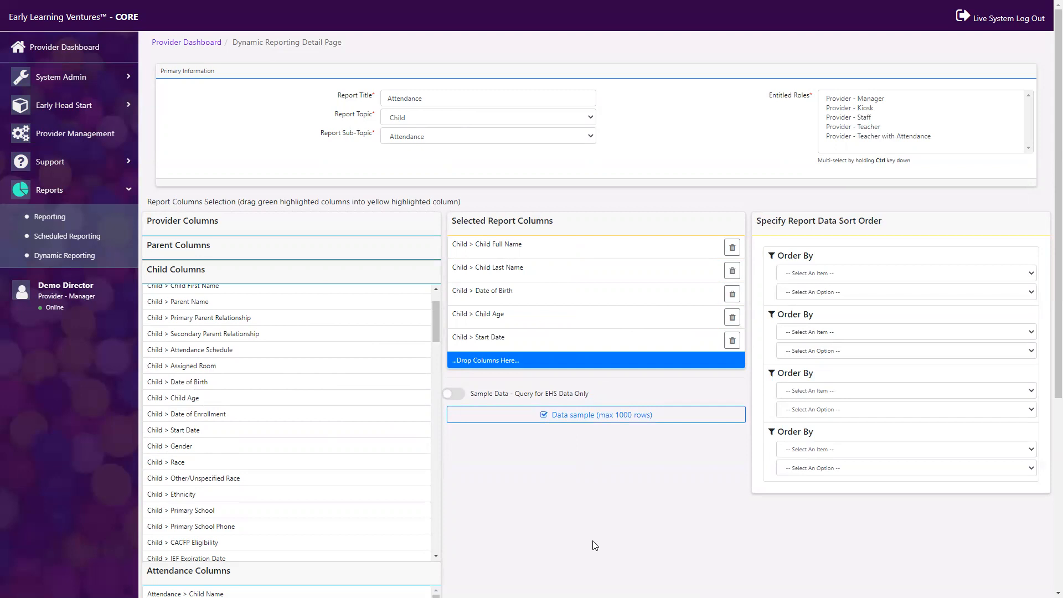
# Step: Return to the standard Reporting list and look through its pages of available reports
pyautogui.click(62, 217)
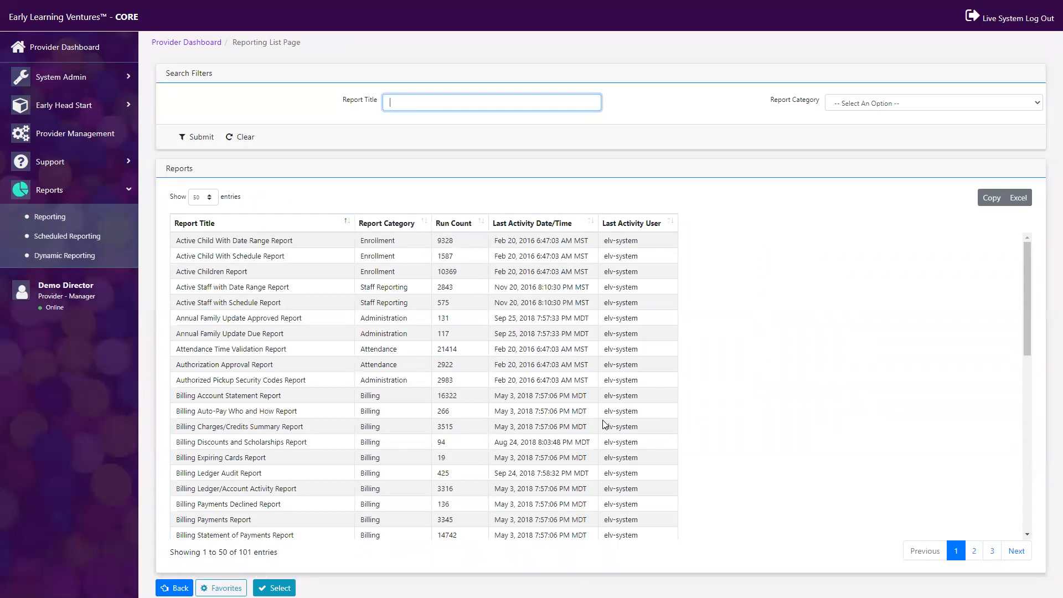
pyautogui.scroll(-9, 603, 424)
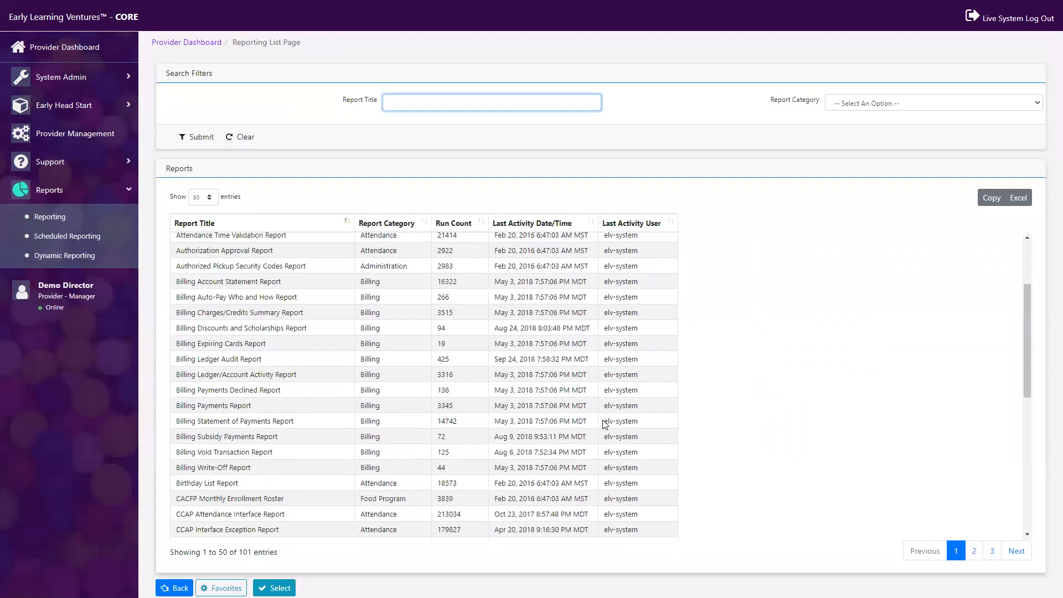
pyautogui.scroll(9, 603, 425)
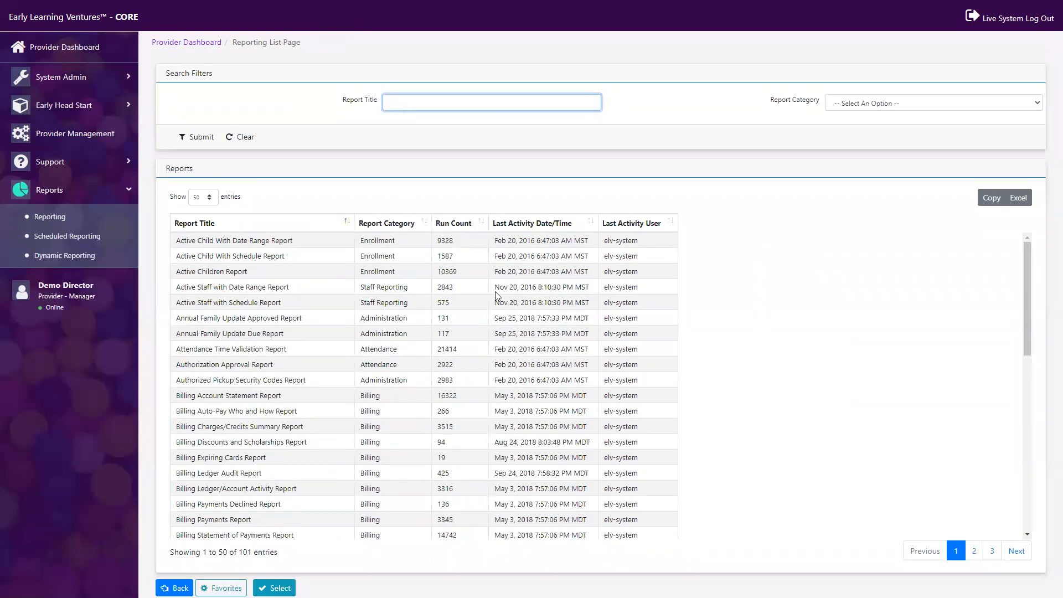
pyautogui.click(976, 554)
pyautogui.click(992, 553)
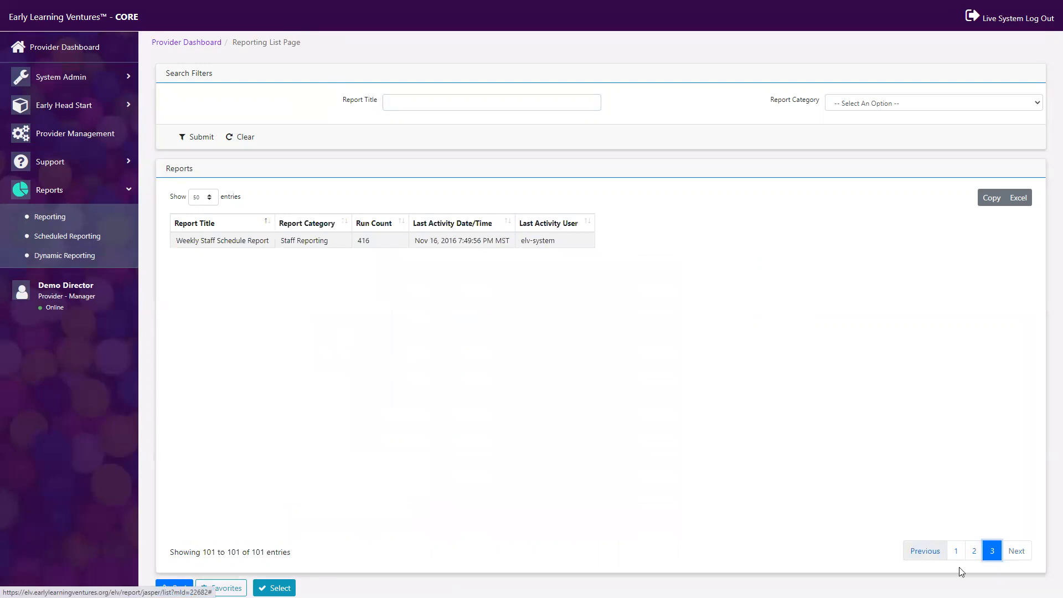
pyautogui.click(957, 552)
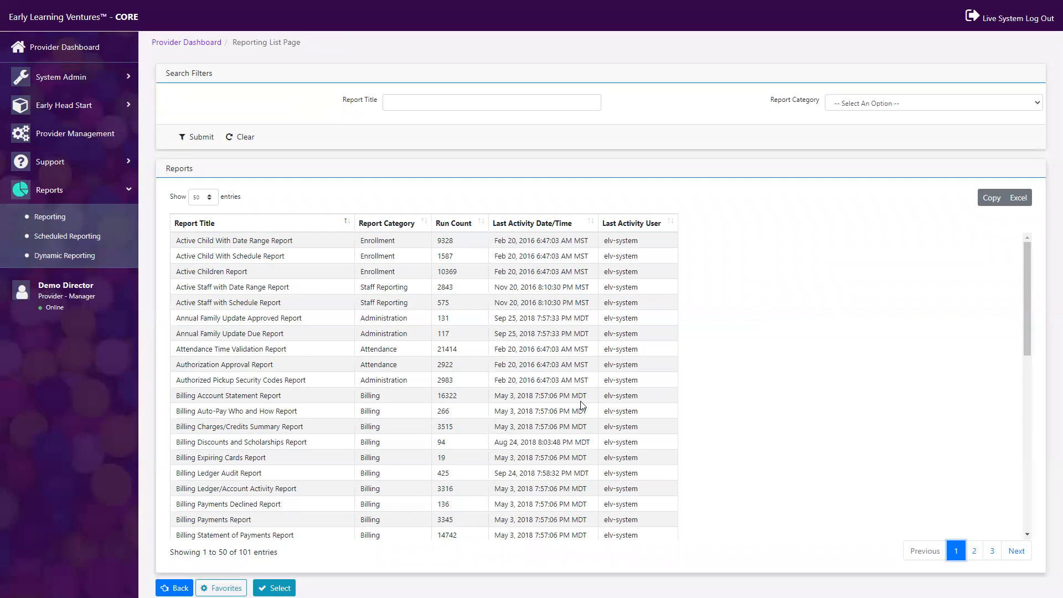
pyautogui.moveTo(802, 2)
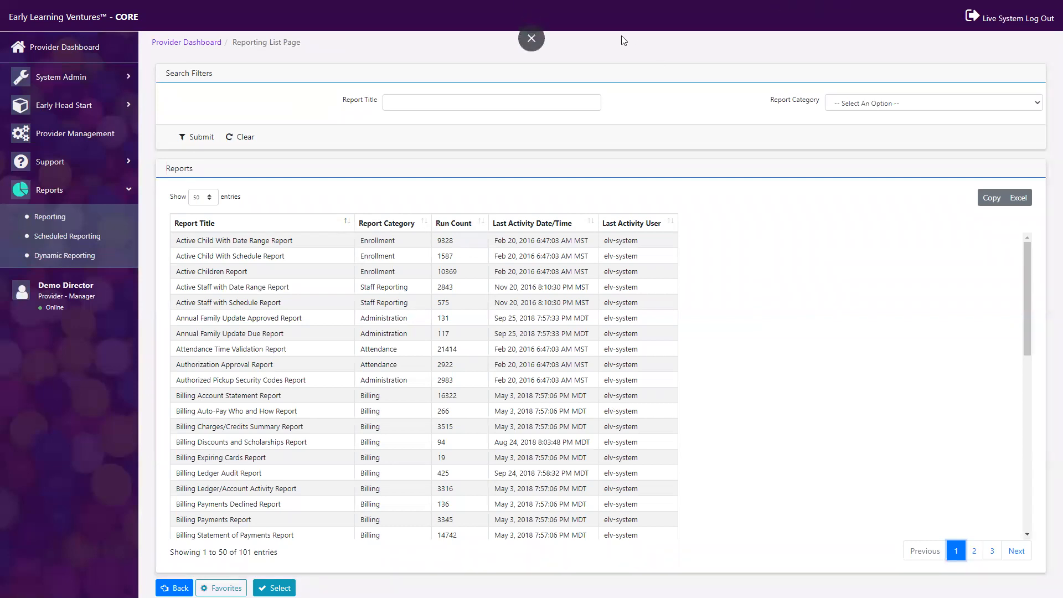